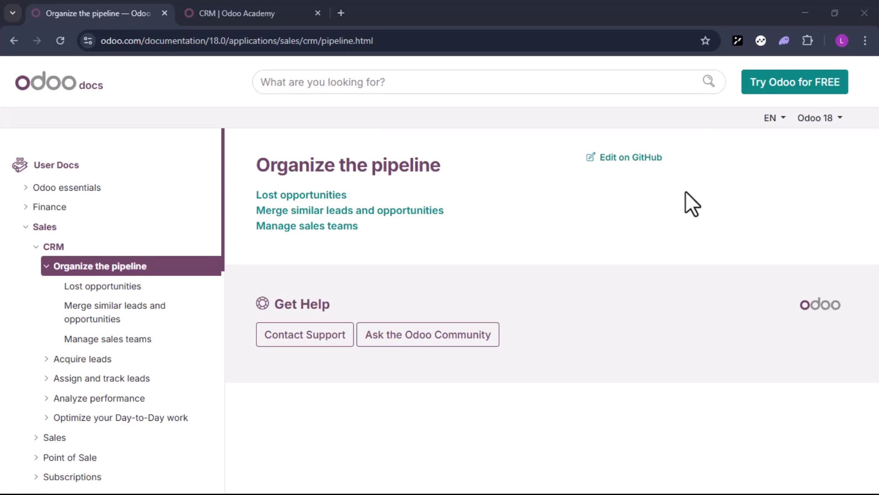
Submit the Odoo free-trial form with company size under 5 employees and primary interest 'Use it in my company'
{"action": "left_click", "coordinate": [774, 81]}
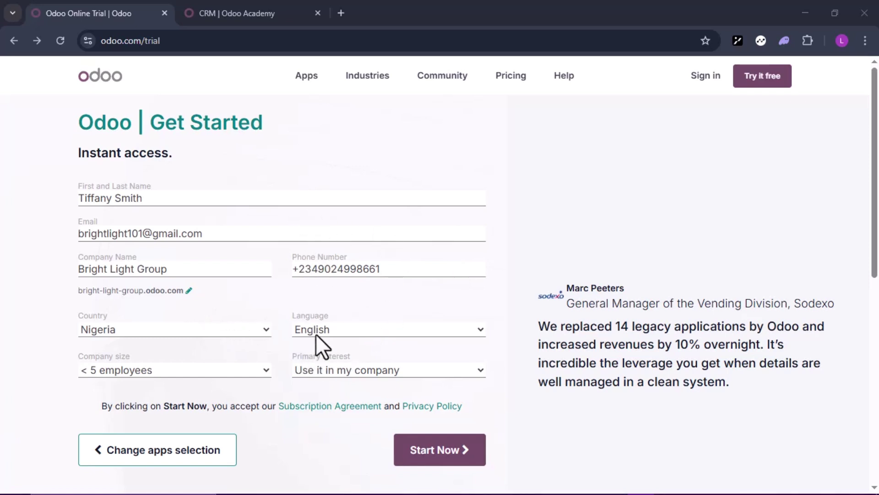
{"action": "left_click", "coordinate": [266, 370]}
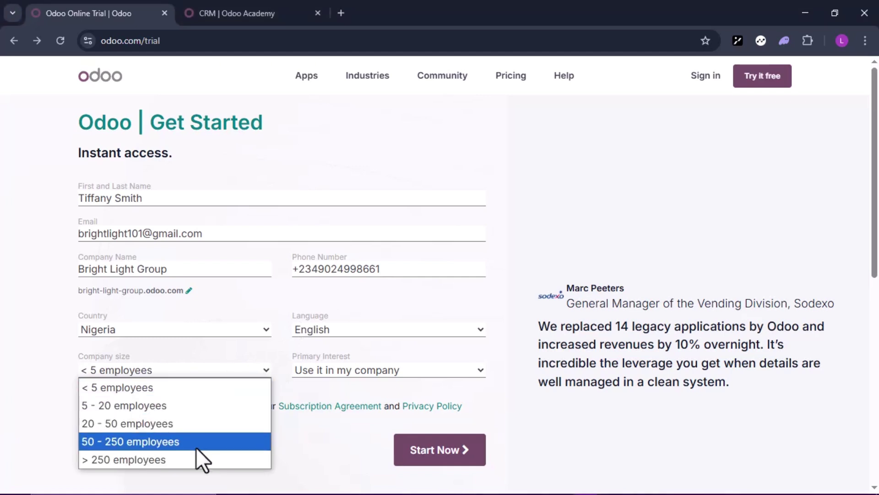
{"action": "left_click", "coordinate": [177, 388]}
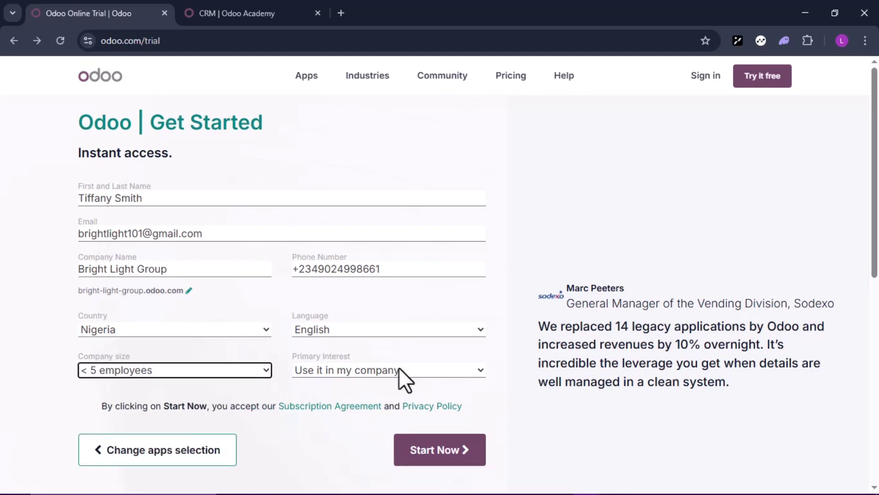
{"action": "left_click", "coordinate": [480, 370]}
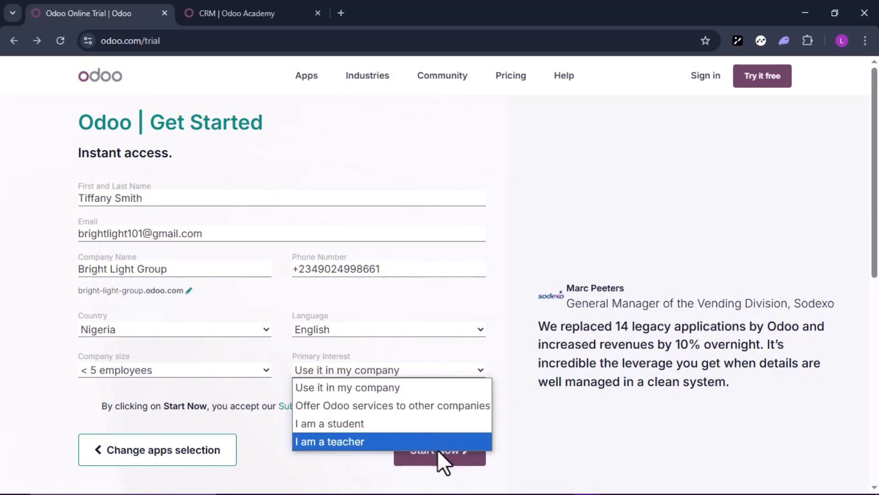
{"action": "left_click", "coordinate": [424, 387]}
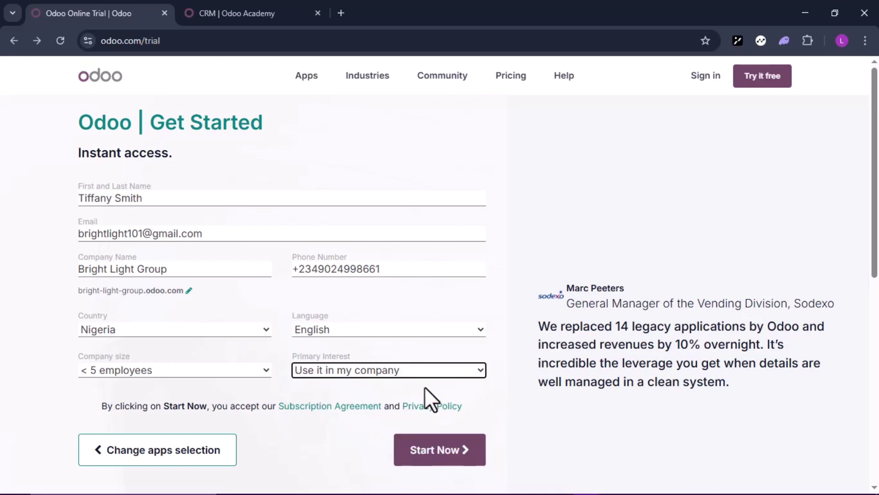
{"action": "left_click", "coordinate": [472, 461]}
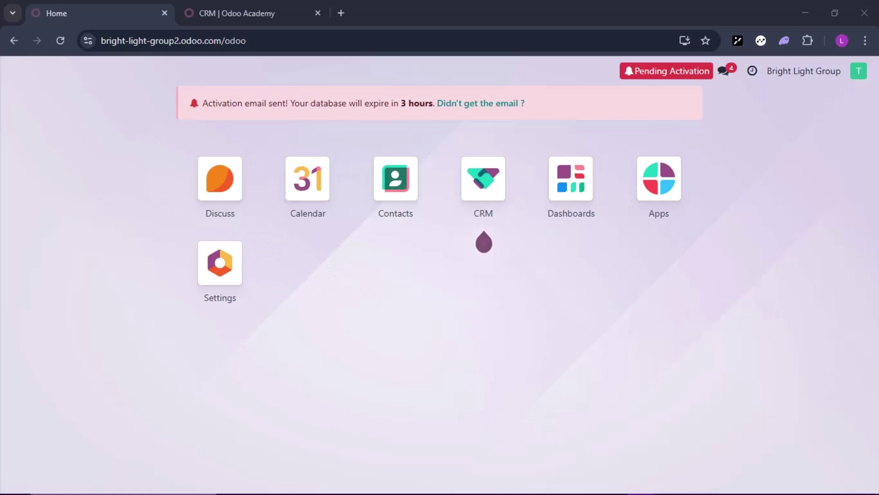
In Gmail, open the Odoo Online email and follow its 'Click to activate your database' link
{"action": "mouse_move", "coordinate": [641, 493]}
{"action": "mouse_move", "coordinate": [586, 482]}
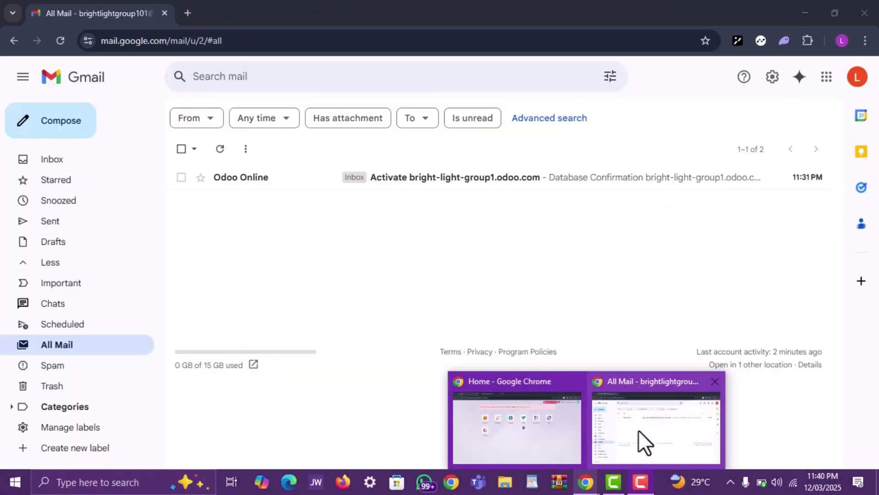
{"action": "left_click", "coordinate": [639, 430]}
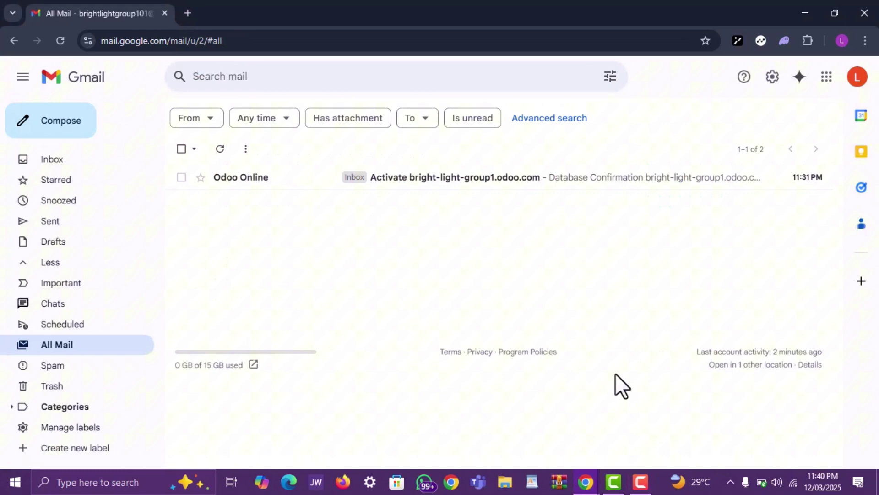
{"action": "left_click", "coordinate": [526, 193]}
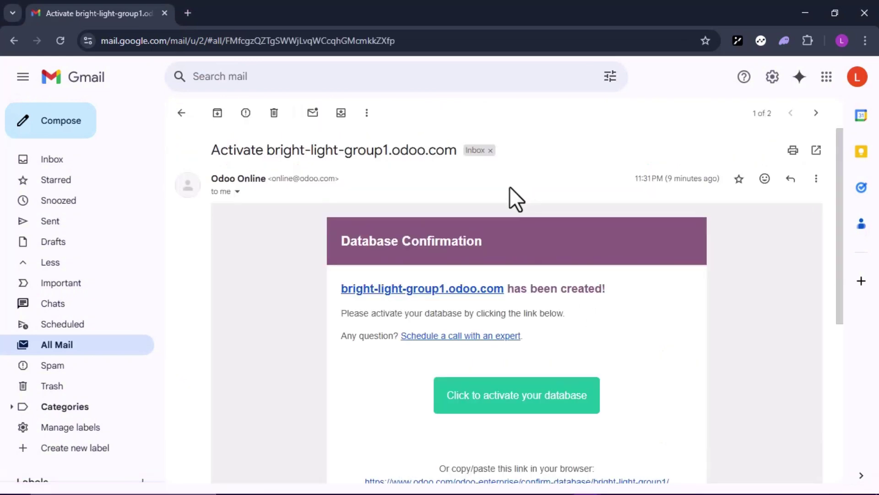
{"action": "scroll", "coordinate": [576, 370], "scroll_direction": "down", "scroll_amount": 1}
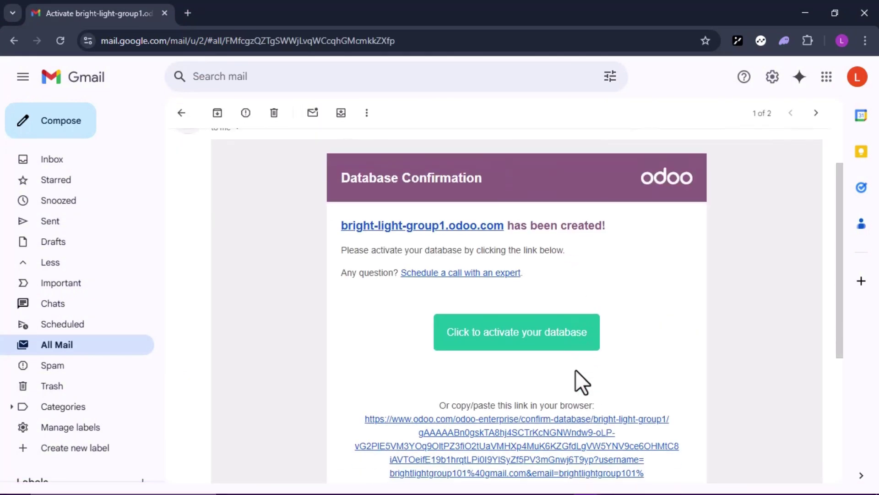
{"action": "left_click", "coordinate": [536, 343]}
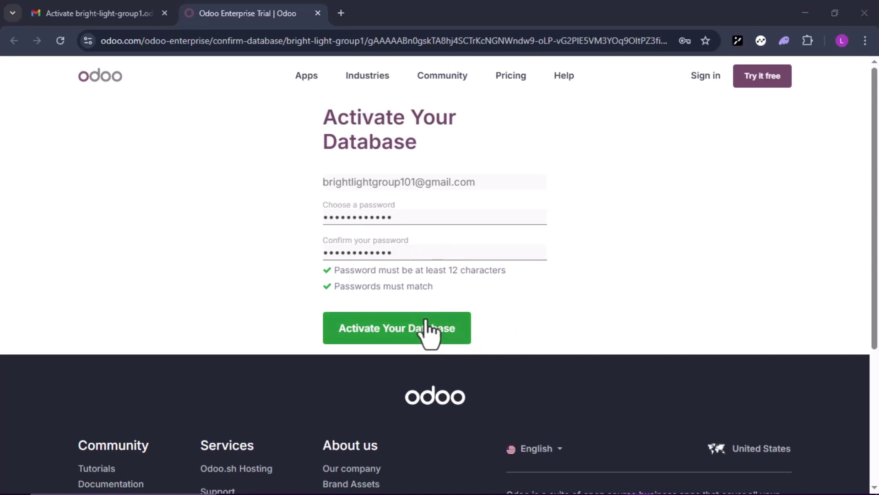
Activate the database, skip inviting colleagues, and go to the new database
{"action": "left_click", "coordinate": [409, 338]}
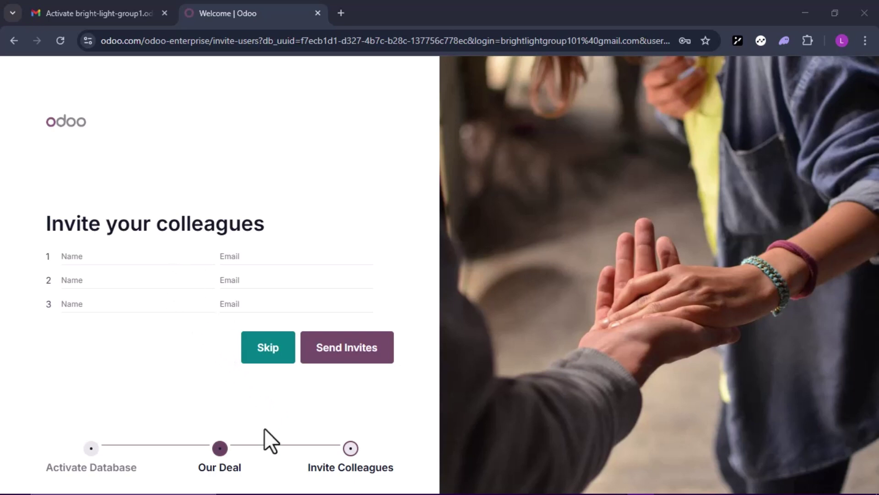
{"action": "left_click", "coordinate": [269, 349]}
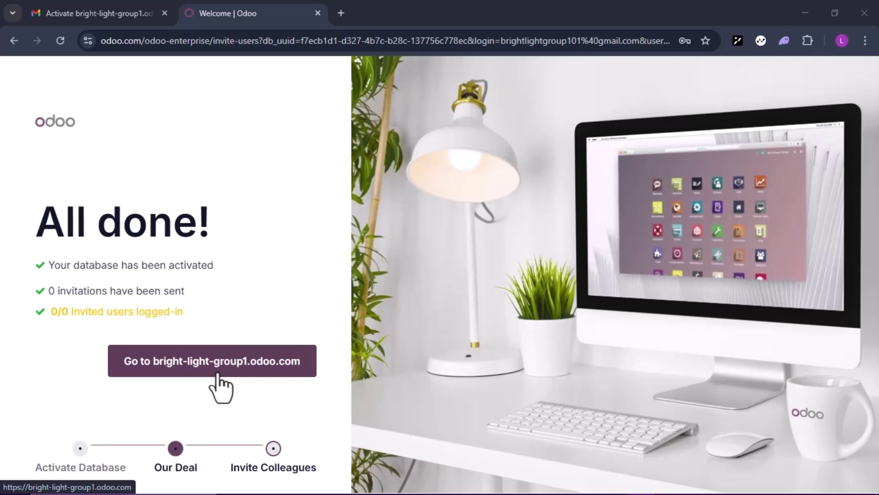
{"action": "left_click", "coordinate": [206, 377]}
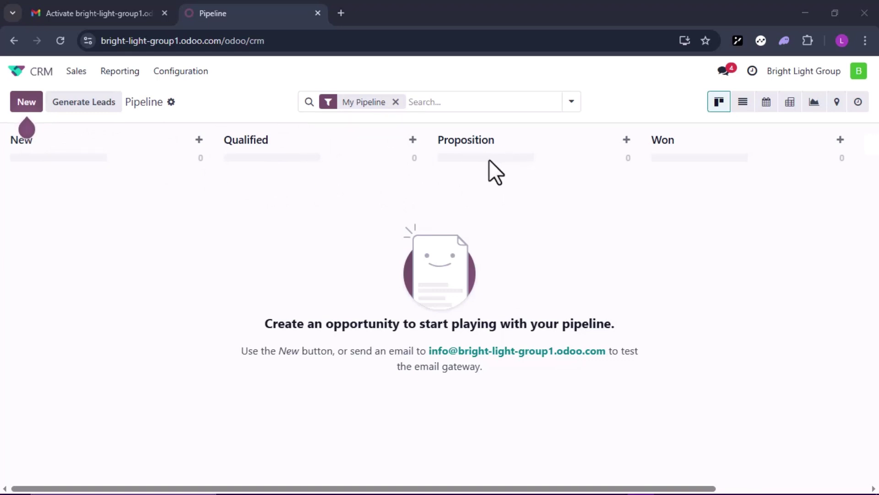
Scroll right across the empty New, Qualified, Proposition and Won columns and back
{"action": "scroll", "coordinate": [765, 145], "scroll_direction": "right", "scroll_amount": 3}
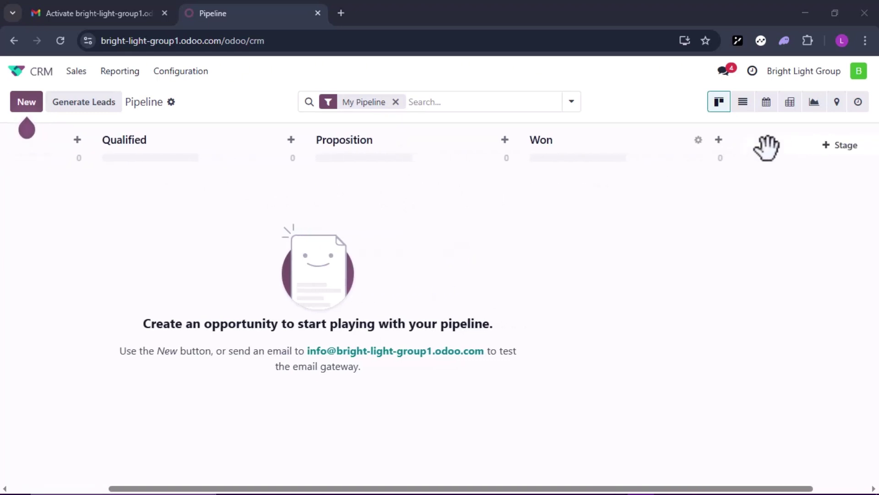
{"action": "scroll", "coordinate": [719, 150], "scroll_direction": "right", "scroll_amount": 2}
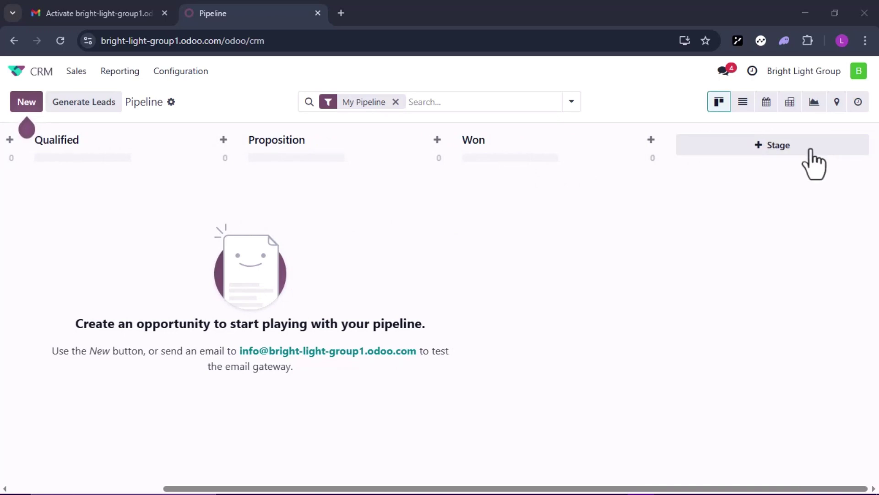
{"action": "scroll", "coordinate": [540, 182], "scroll_direction": "left", "scroll_amount": 5}
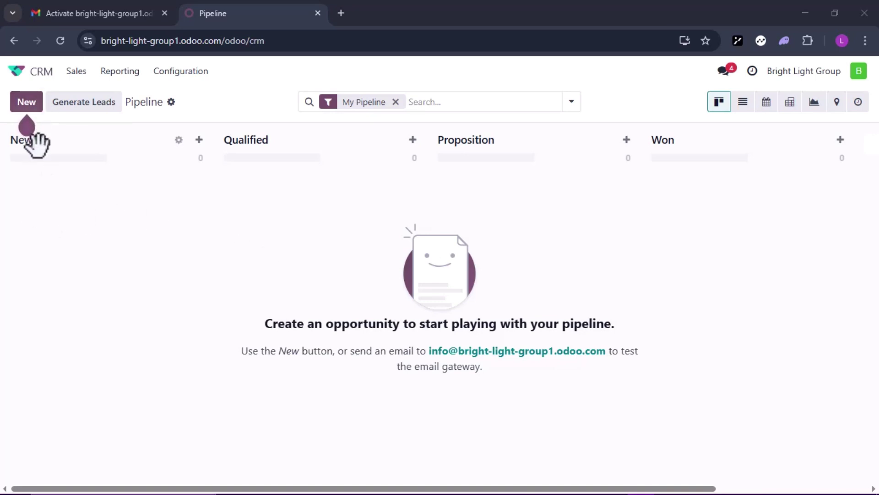
Start a new opportunity card in New named 'Starlit Enterprise'
{"action": "mouse_move", "coordinate": [23, 127]}
{"action": "left_click", "coordinate": [23, 107]}
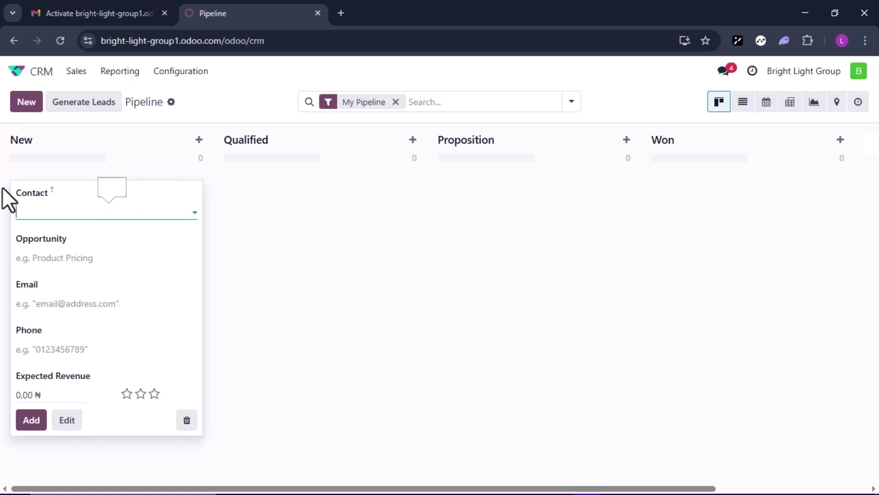
{"action": "mouse_move", "coordinate": [96, 218]}
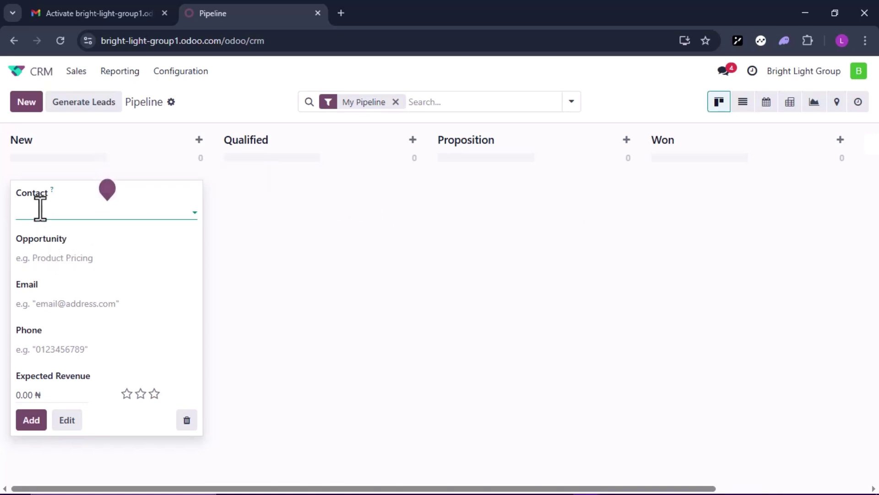
{"action": "type", "text": "Starlit Enterprise"}
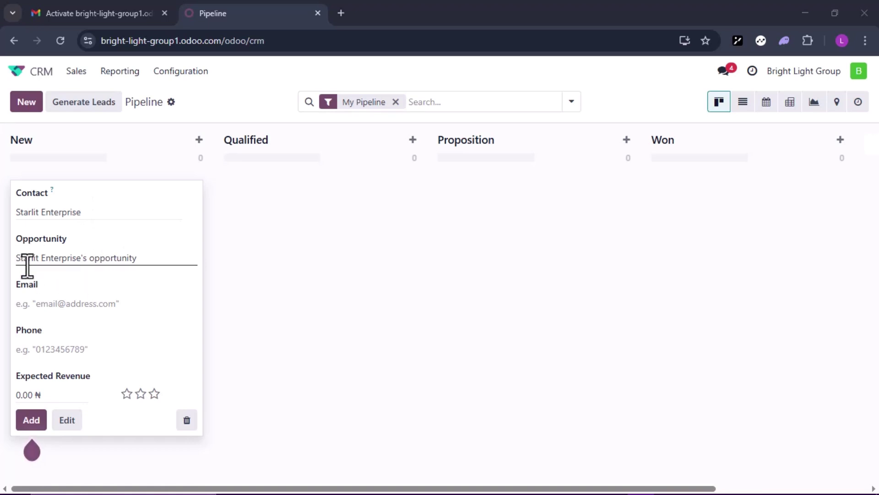
Enter the contact's e-mail and phone number and 400,000 expected revenue, then add the opportunity
{"action": "left_click", "coordinate": [71, 300]}
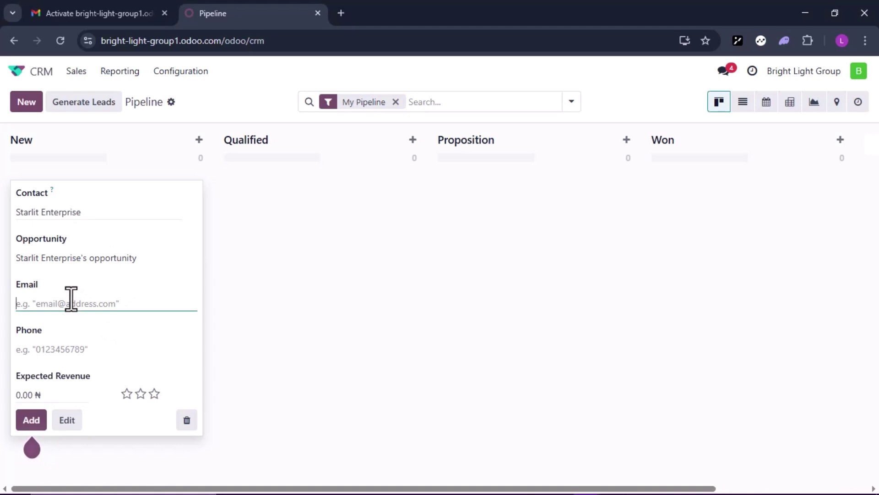
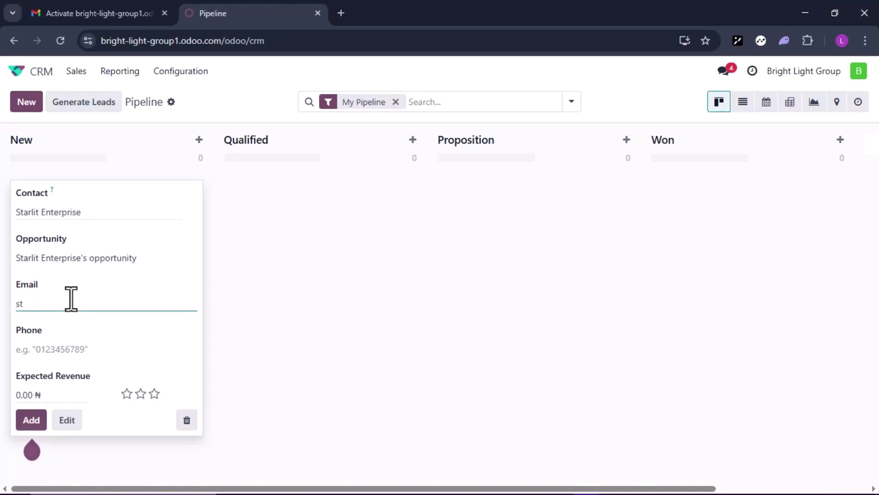
{"action": "key", "text": "Tab"}
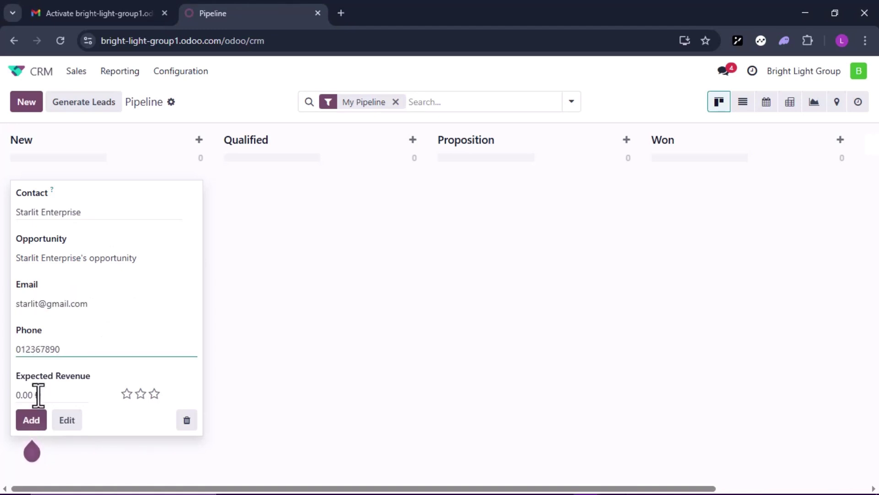
{"action": "key", "text": "Tab"}
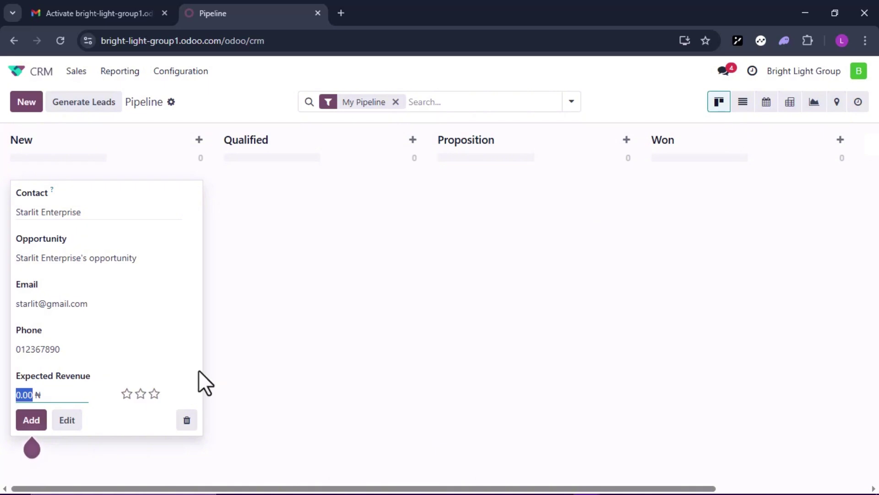
{"action": "type", "text": "400,000"}
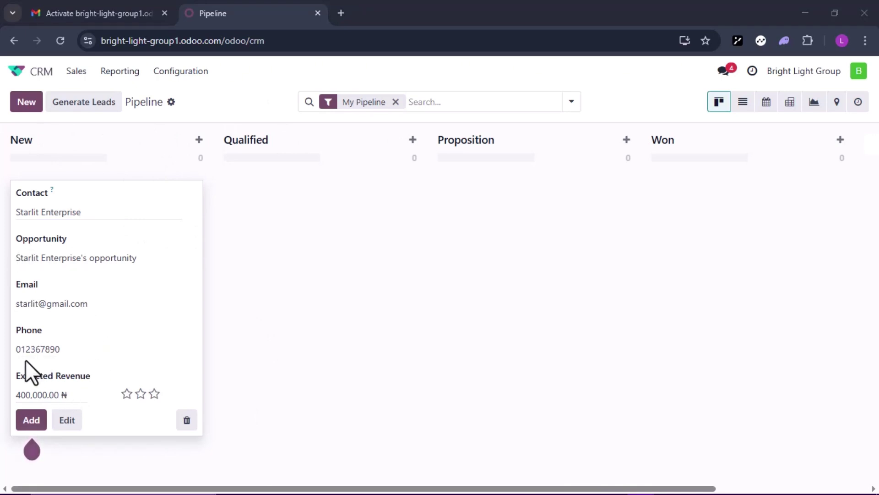
{"action": "left_click", "coordinate": [32, 426]}
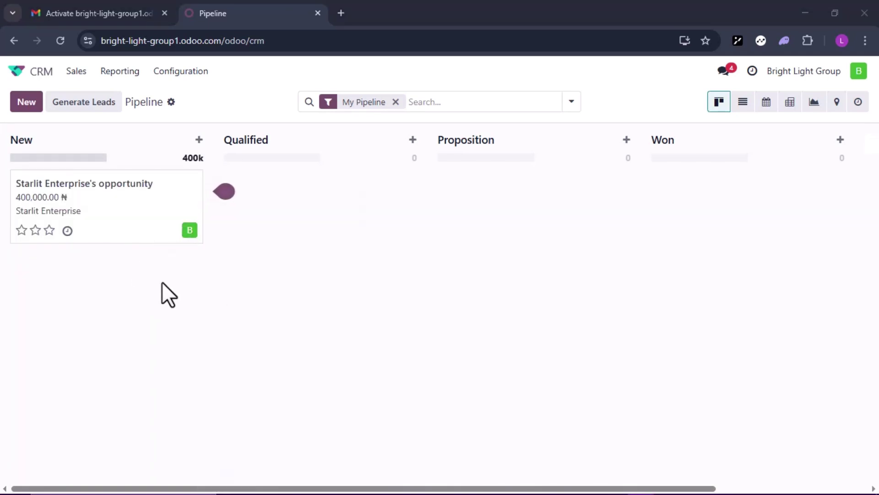
{"action": "mouse_move", "coordinate": [142, 219]}
{"action": "mouse_move", "coordinate": [79, 225]}
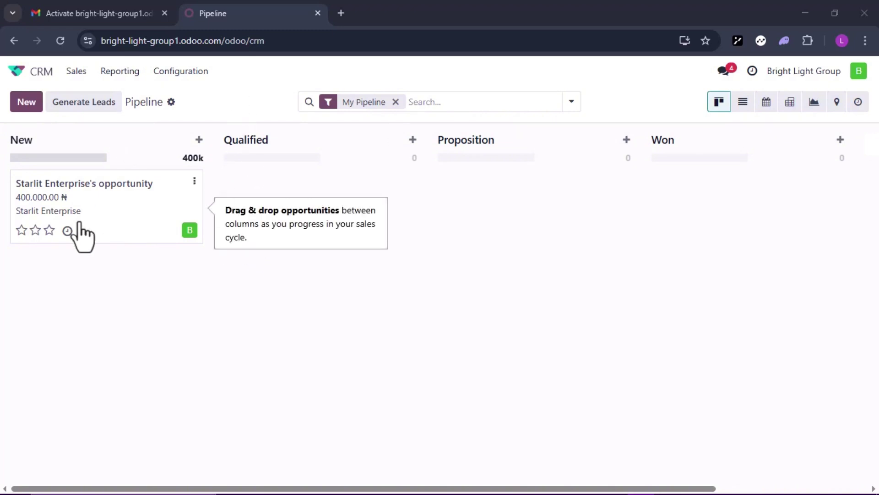
Drag the Starlit Enterprise card from New through Qualified and Proposition into Won
{"action": "left_click_drag", "start_coordinate": [79, 225], "coordinate": [259, 215]}
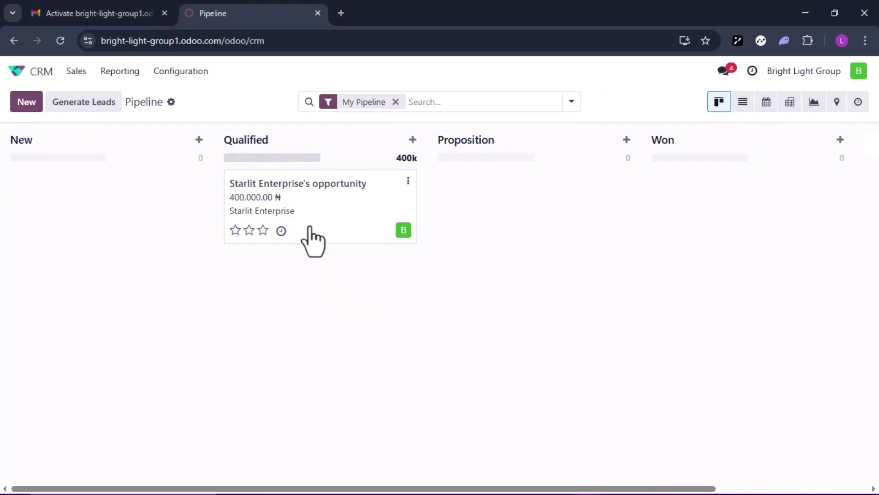
{"action": "left_click_drag", "start_coordinate": [309, 241], "coordinate": [499, 229]}
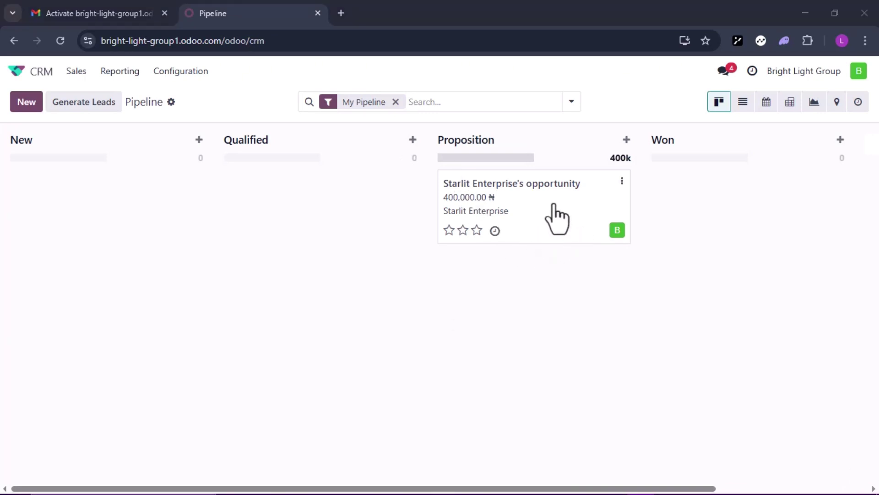
{"action": "left_click_drag", "start_coordinate": [554, 201], "coordinate": [738, 192]}
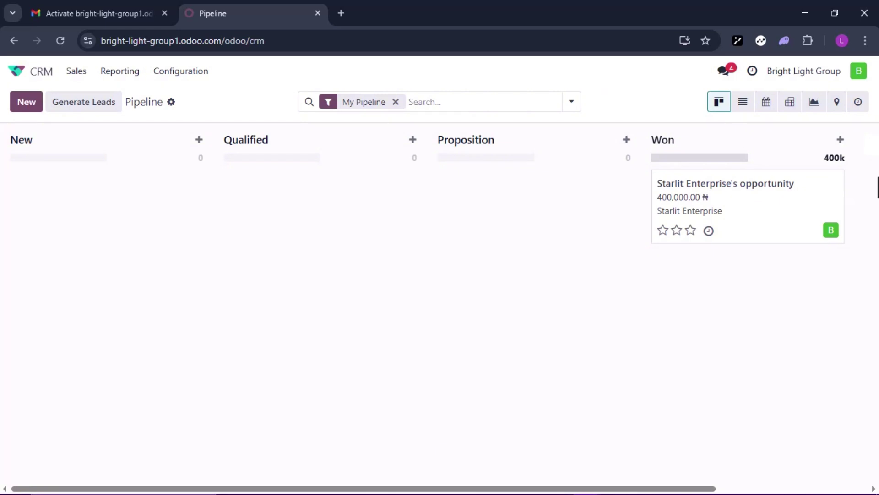
Scroll the pipeline board sideways to bring the Won and Proposition columns into view
{"action": "scroll", "coordinate": [870, 187], "scroll_direction": "up", "scroll_amount": 1}
{"action": "scroll", "coordinate": [870, 186], "scroll_direction": "down", "scroll_amount": 1}
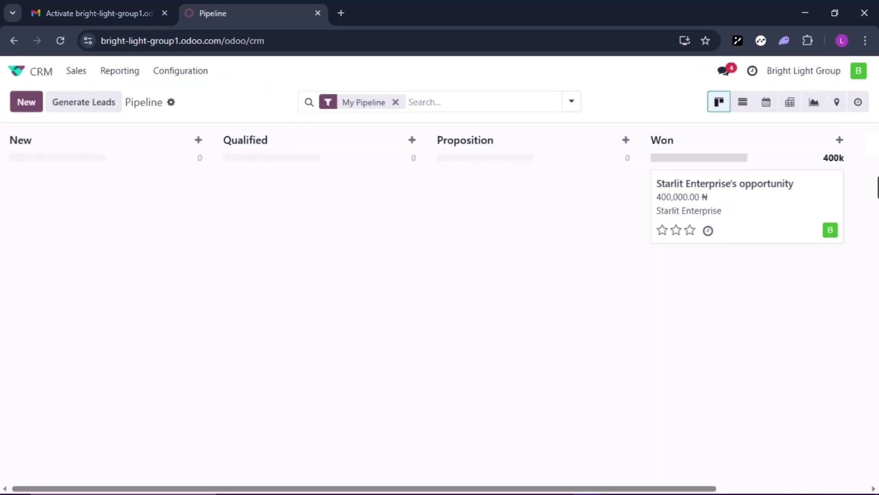
{"action": "scroll", "coordinate": [691, 207], "scroll_direction": "right", "scroll_amount": 5}
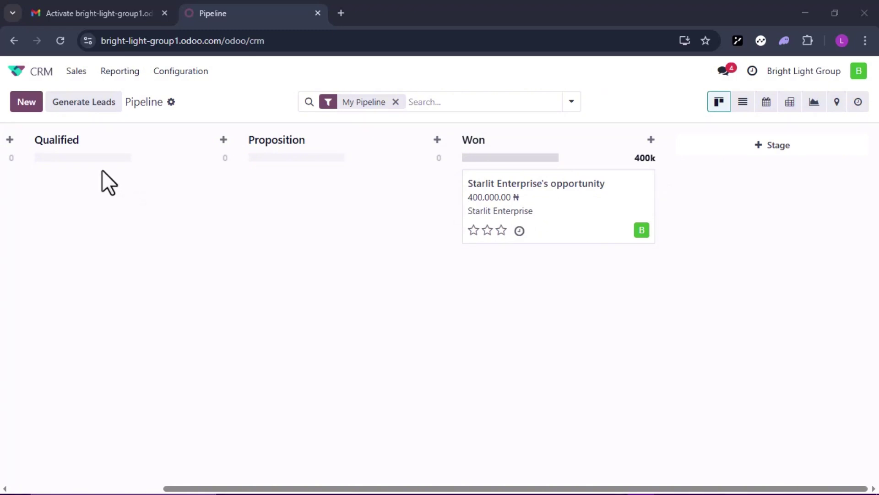
{"action": "scroll", "coordinate": [46, 161], "scroll_direction": "left", "scroll_amount": 4}
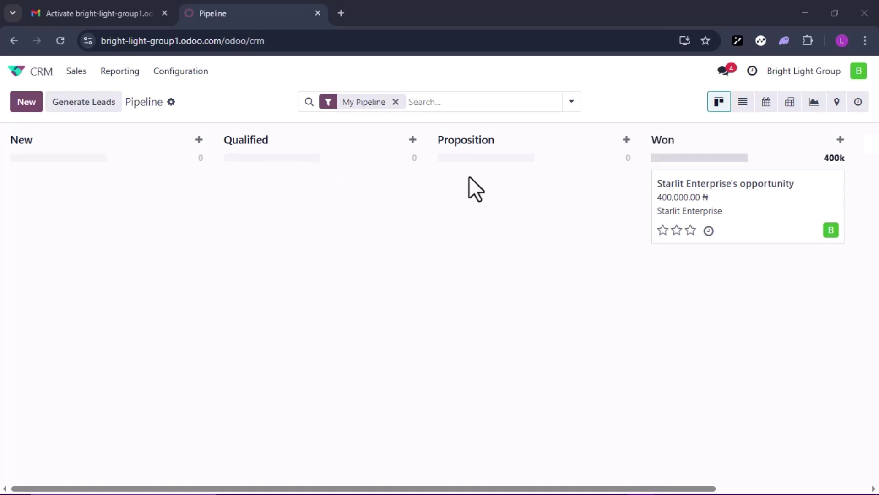
{"action": "scroll", "coordinate": [724, 173], "scroll_direction": "right", "scroll_amount": 2}
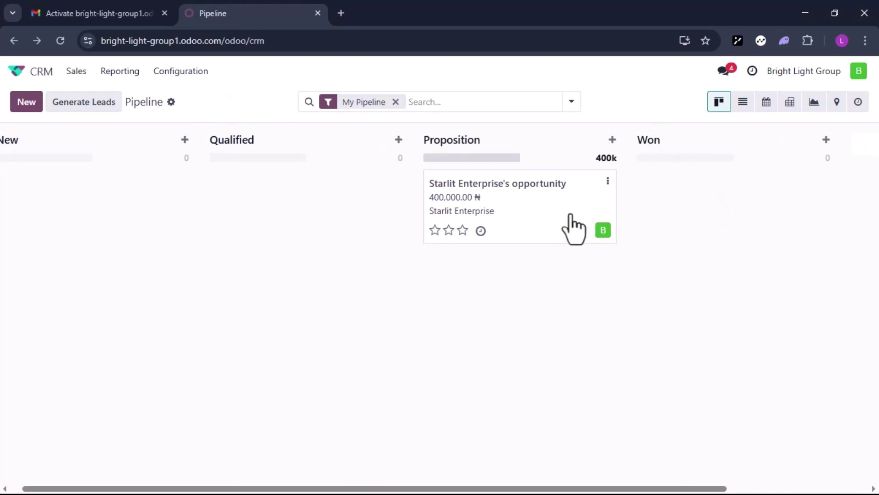
{"action": "left_click", "coordinate": [543, 221]}
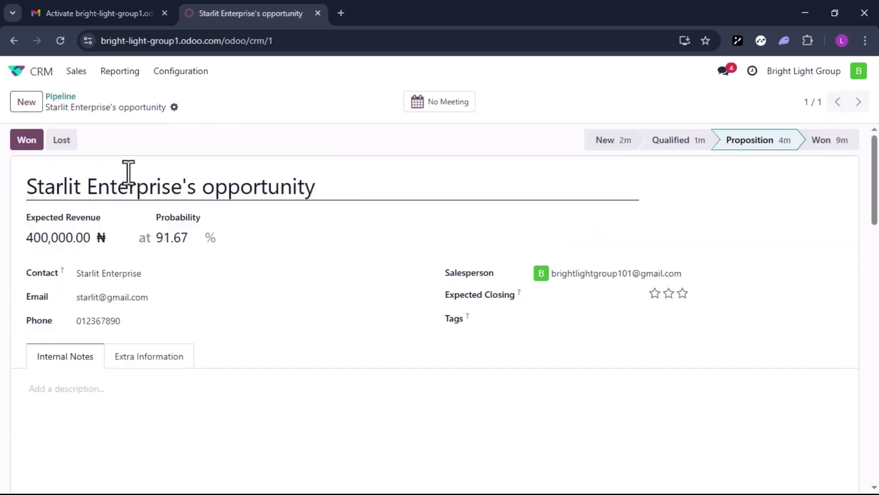
{"action": "left_click", "coordinate": [60, 147]}
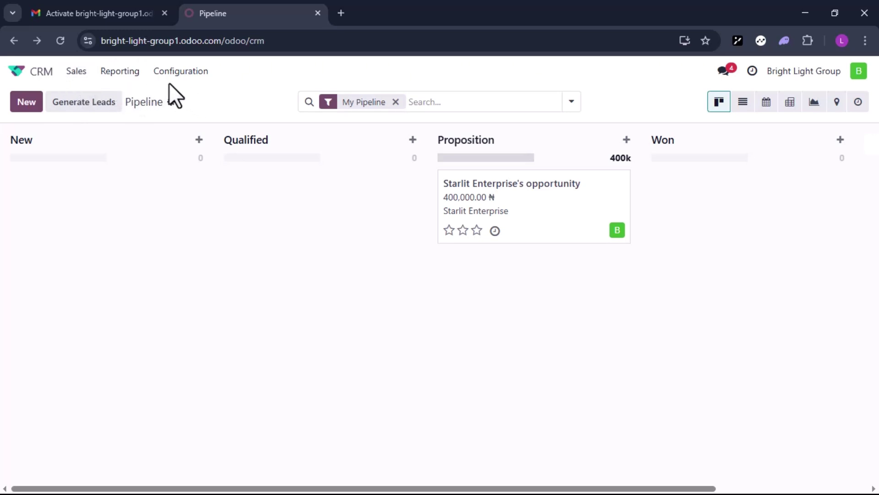
{"action": "left_click", "coordinate": [77, 73]}
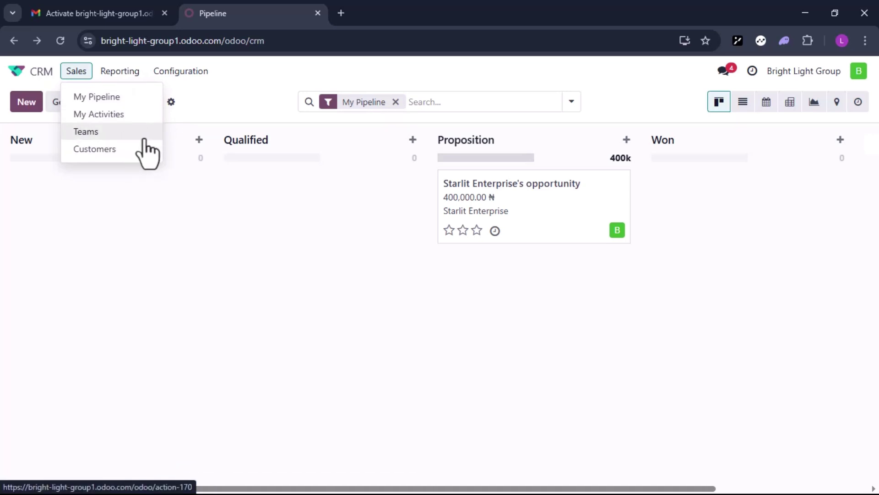
{"action": "left_click", "coordinate": [145, 137]}
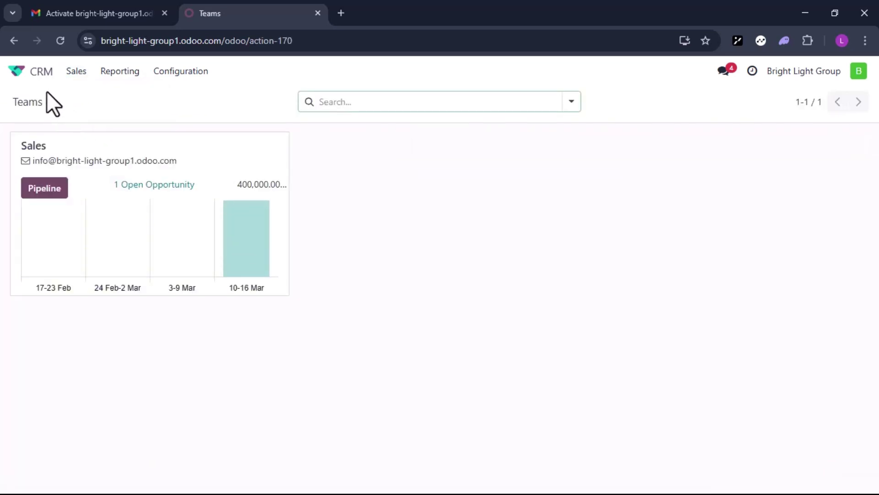
{"action": "left_click", "coordinate": [8, 41]}
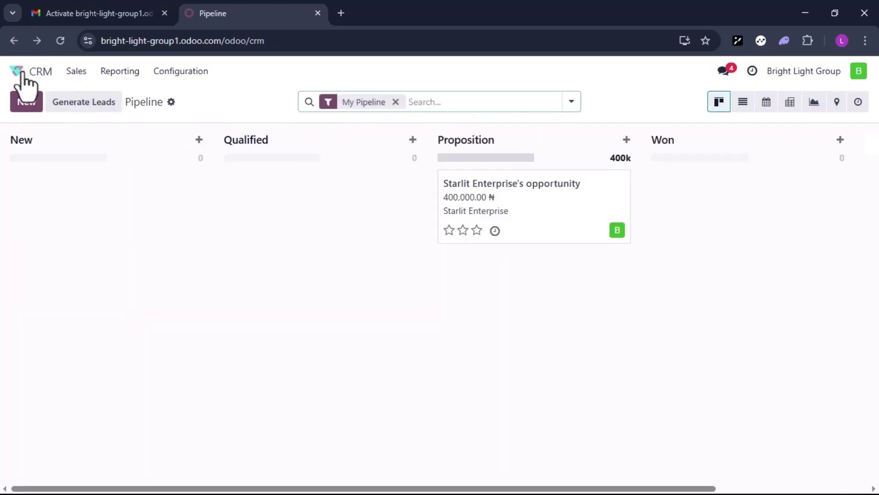
{"action": "left_click", "coordinate": [77, 74]}
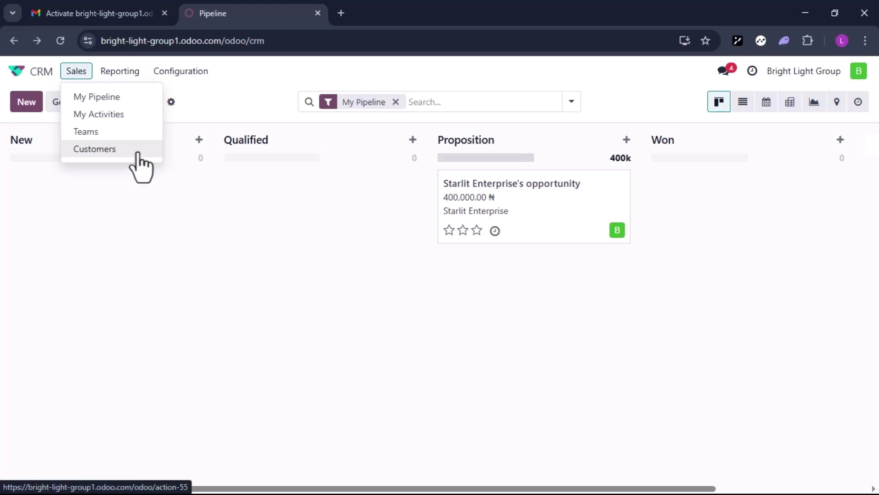
View the Customers list, then open the Forecast report showing Starlit at 366,680.00
{"action": "left_click", "coordinate": [94, 148]}
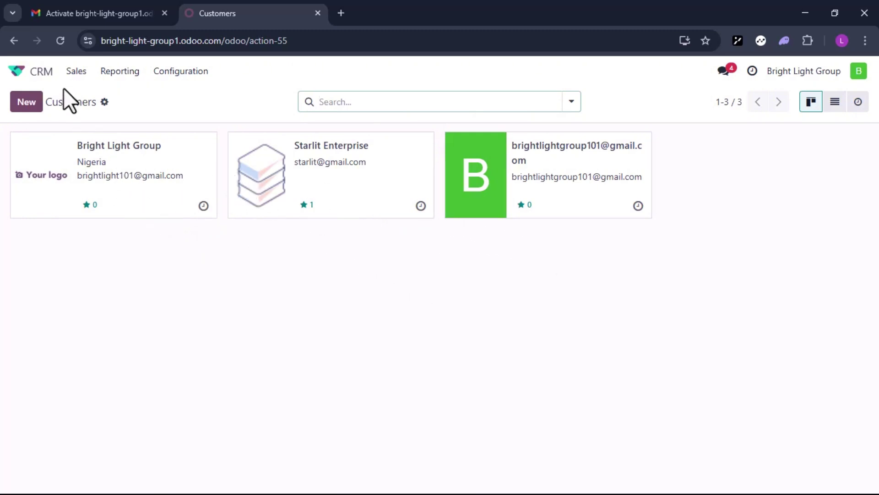
{"action": "left_click", "coordinate": [72, 76]}
{"action": "mouse_move", "coordinate": [111, 72]}
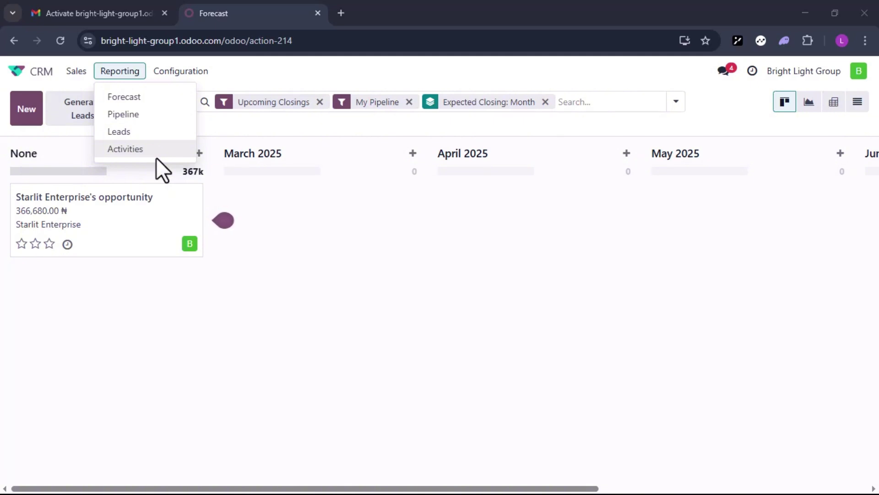
Browse the Configuration menu, then return to the Pipeline board with Alt+Left
{"action": "left_click", "coordinate": [181, 70]}
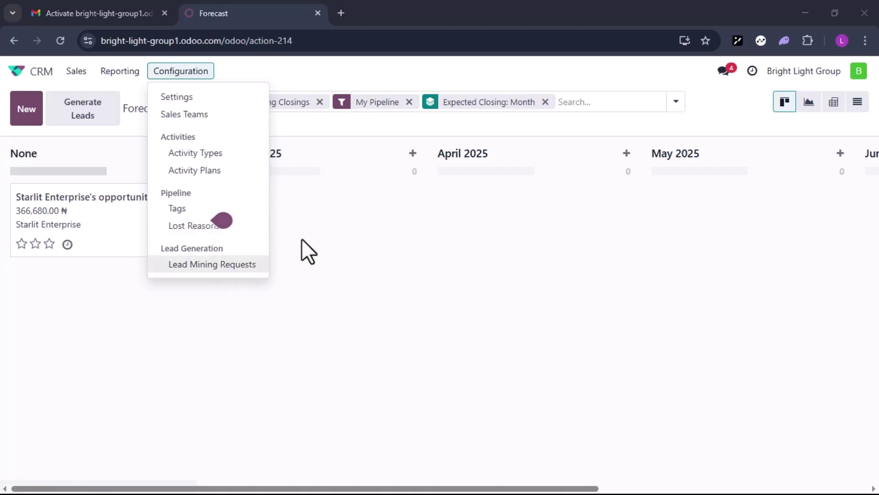
{"action": "key", "text": "alt+Left"}
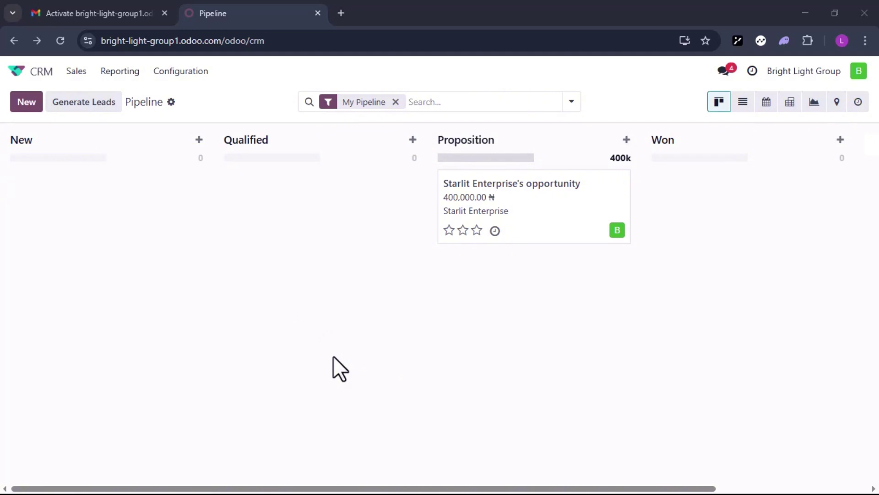